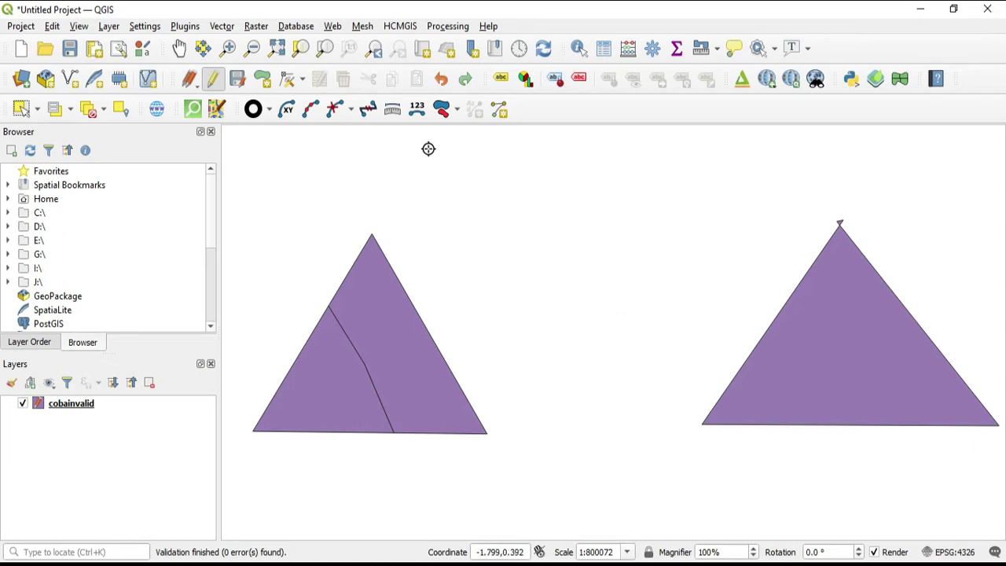
{"action": "left_click", "coordinate": [223, 26]}
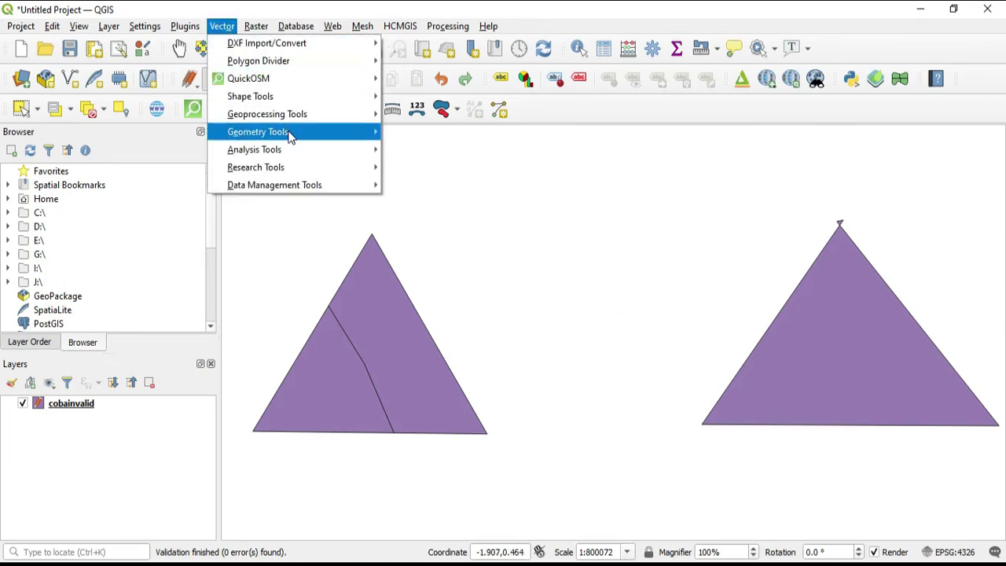
{"action": "mouse_move", "coordinate": [290, 137]}
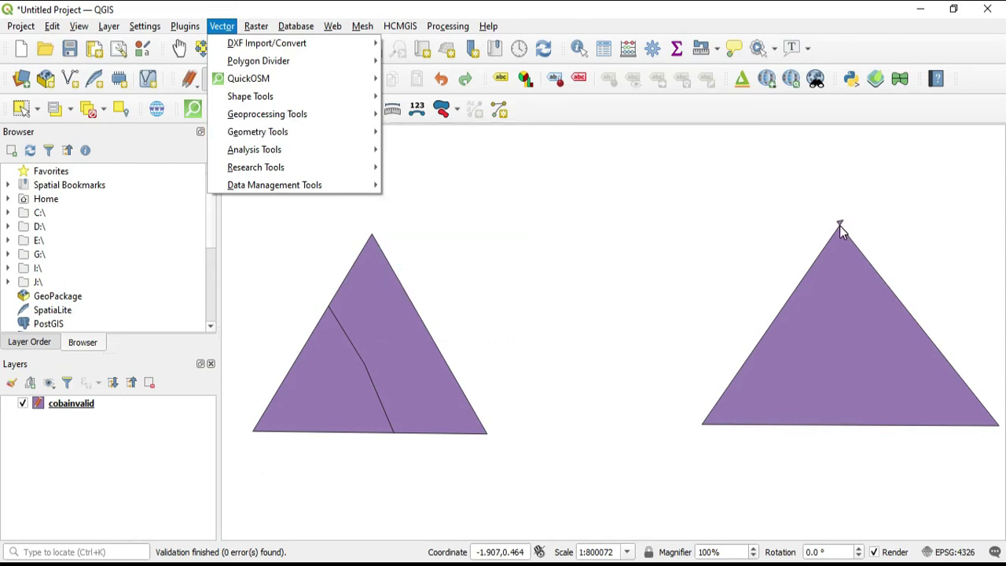
{"action": "left_click", "coordinate": [708, 242]}
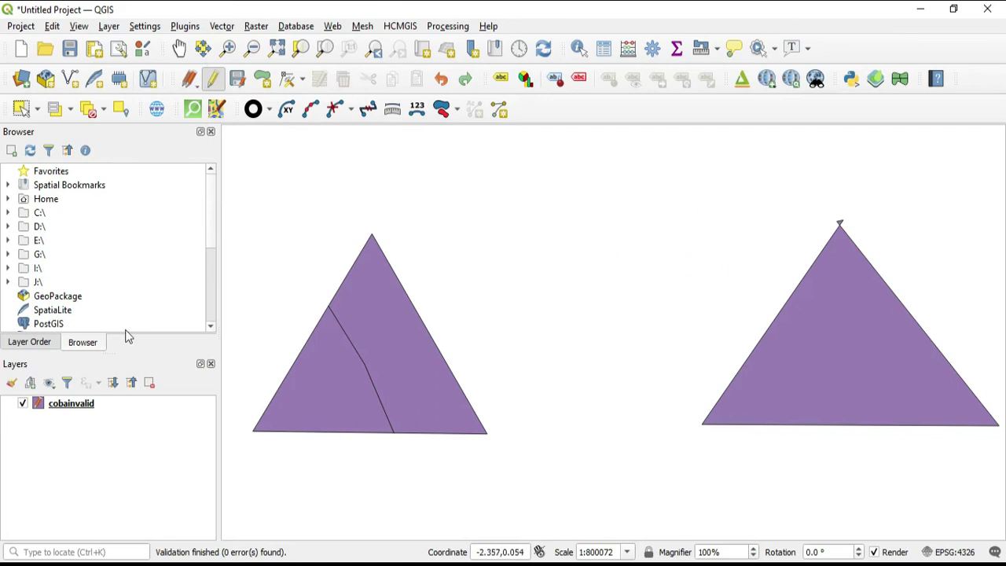
- Run Check Validity on the cobainvalid layer with the GEOS method, creating temporary valid, invalid and error output layers
{"action": "left_click", "coordinate": [21, 109]}
{"action": "scroll", "coordinate": [873, 233], "scroll_direction": "up", "scroll_amount": 3}
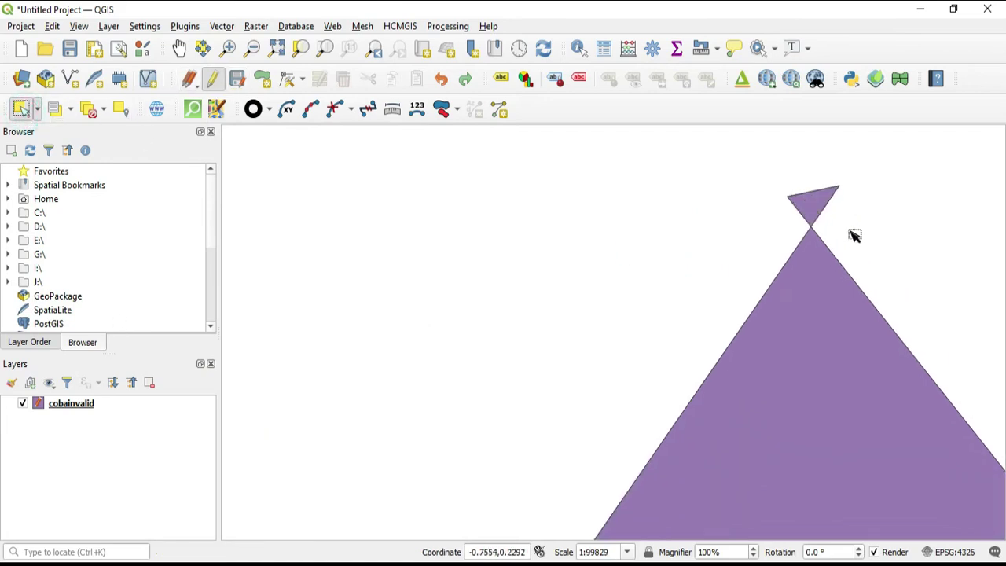
{"action": "scroll", "coordinate": [814, 228], "scroll_direction": "down", "scroll_amount": 3}
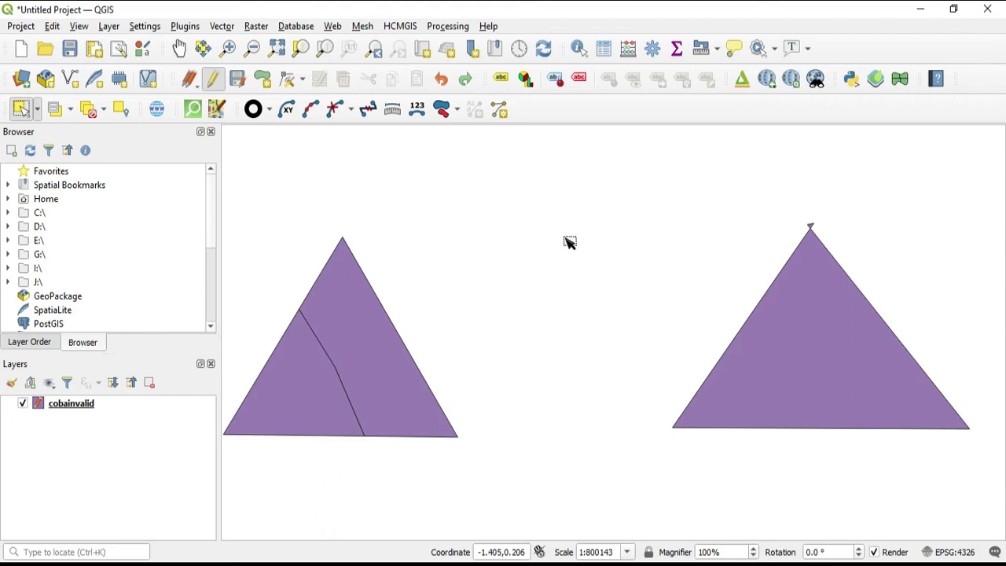
{"action": "left_click", "coordinate": [221, 25]}
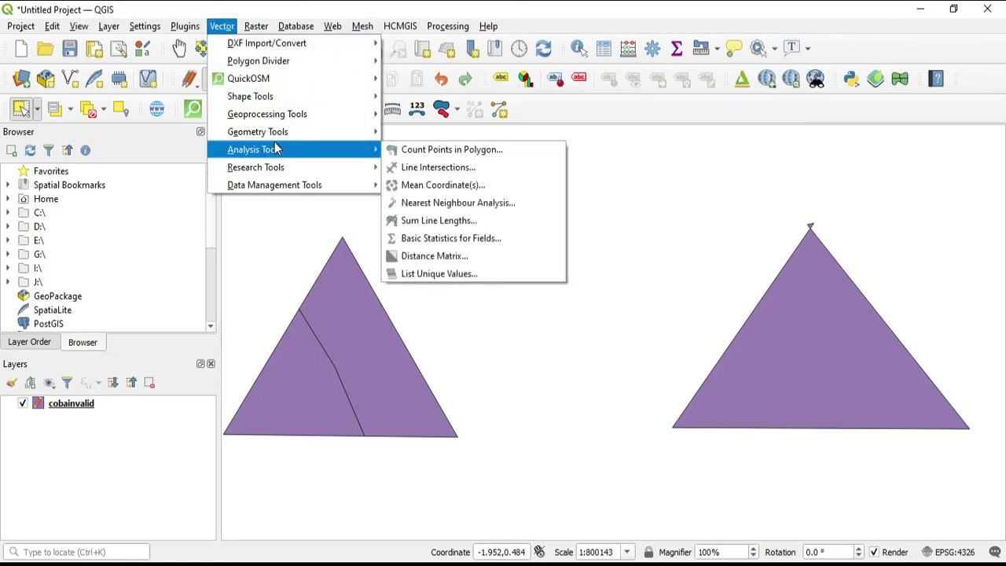
{"action": "mouse_move", "coordinate": [346, 134]}
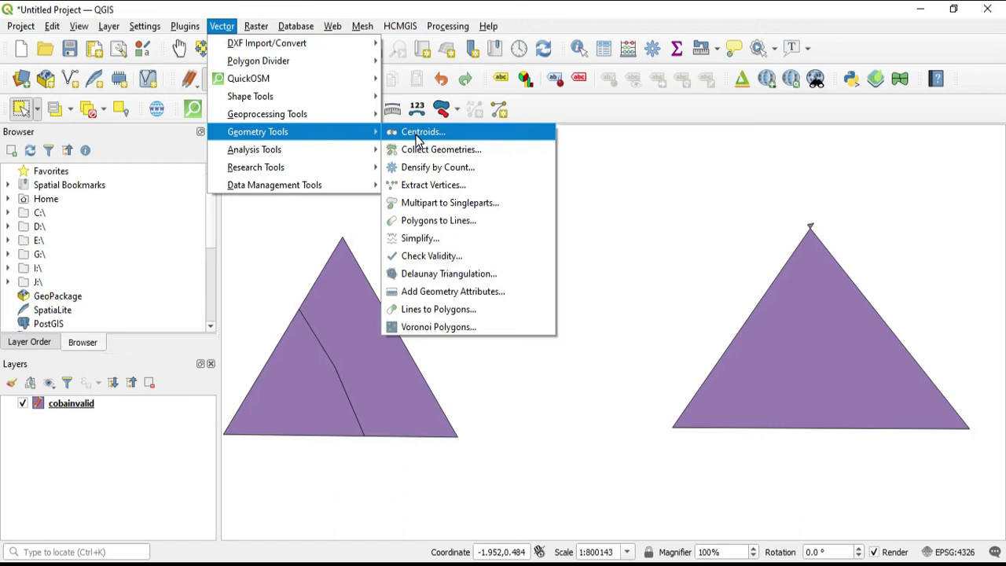
{"action": "left_click", "coordinate": [431, 256]}
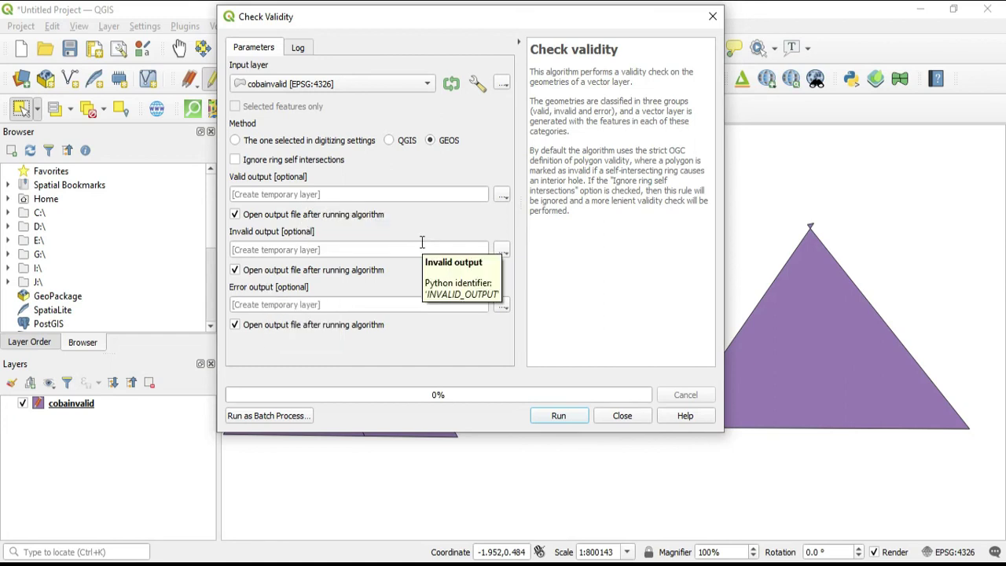
{"action": "left_click", "coordinate": [561, 417]}
{"action": "left_click", "coordinate": [621, 416]}
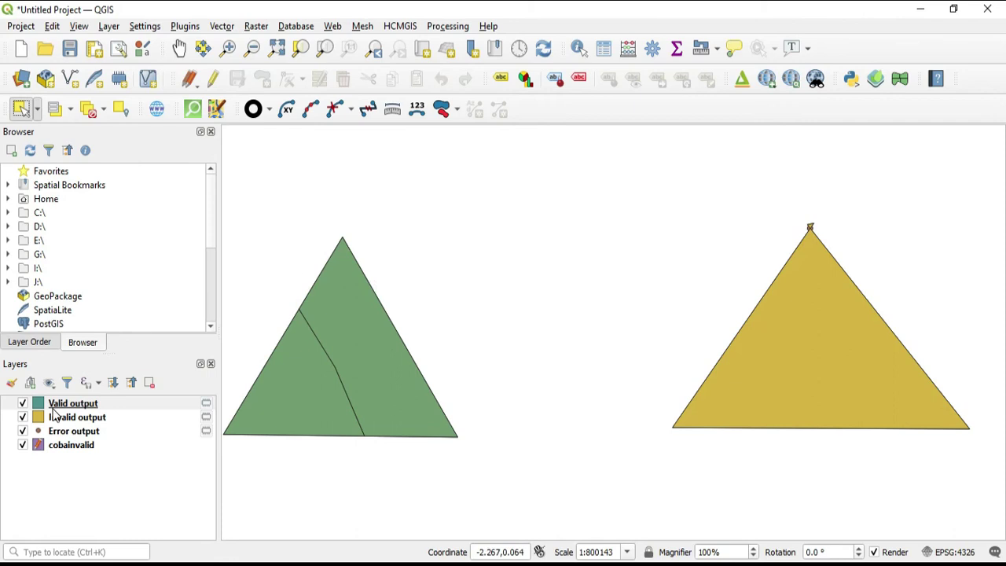
- Show the Valid output, Invalid output and Error output layers each on their own to examine what each contains
{"action": "left_click", "coordinate": [22, 417]}
{"action": "left_click", "coordinate": [23, 430]}
{"action": "left_click", "coordinate": [23, 444]}
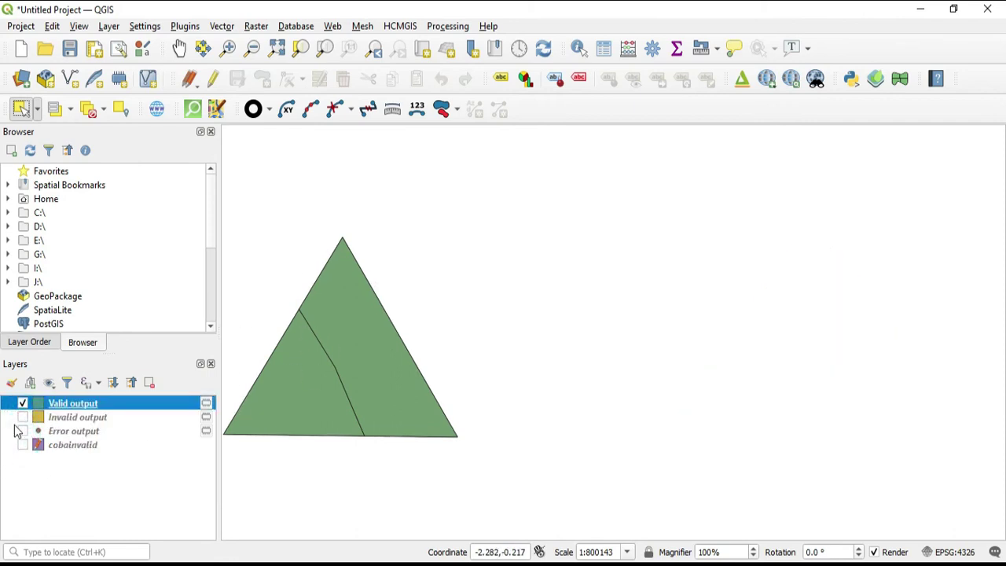
{"action": "left_click", "coordinate": [23, 417]}
{"action": "left_click", "coordinate": [23, 403]}
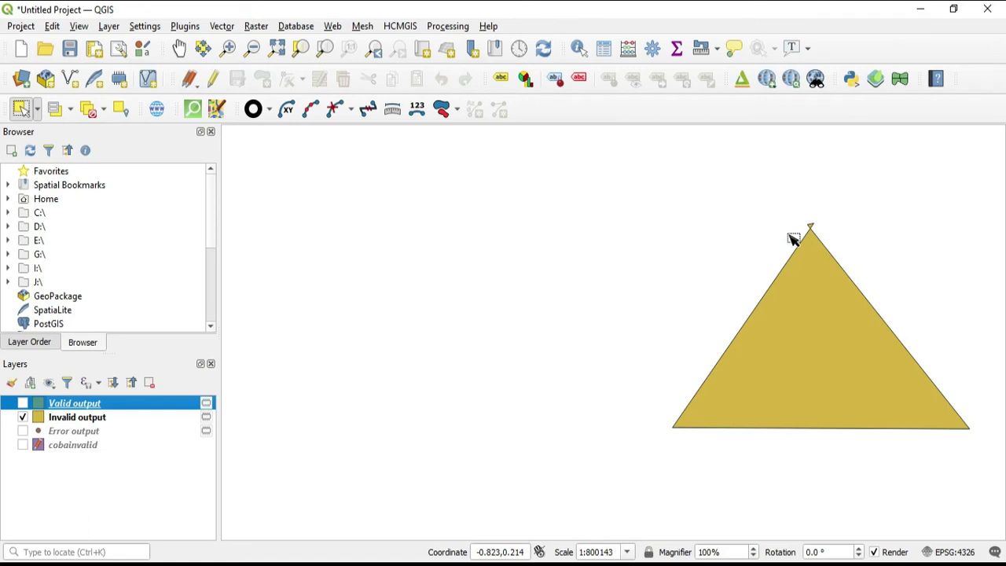
{"action": "left_click", "coordinate": [23, 403]}
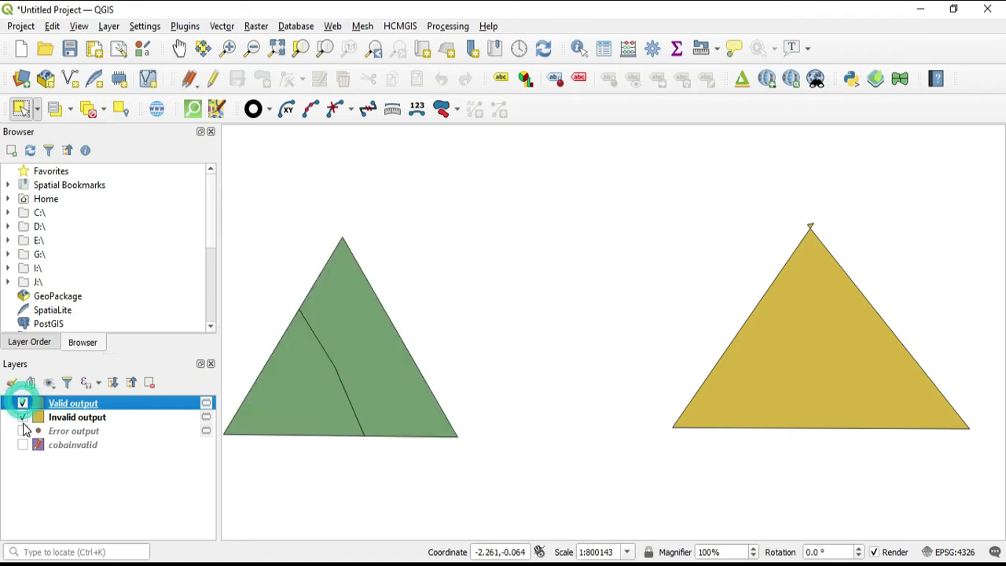
{"action": "left_click", "coordinate": [23, 430]}
{"action": "left_click", "coordinate": [22, 417]}
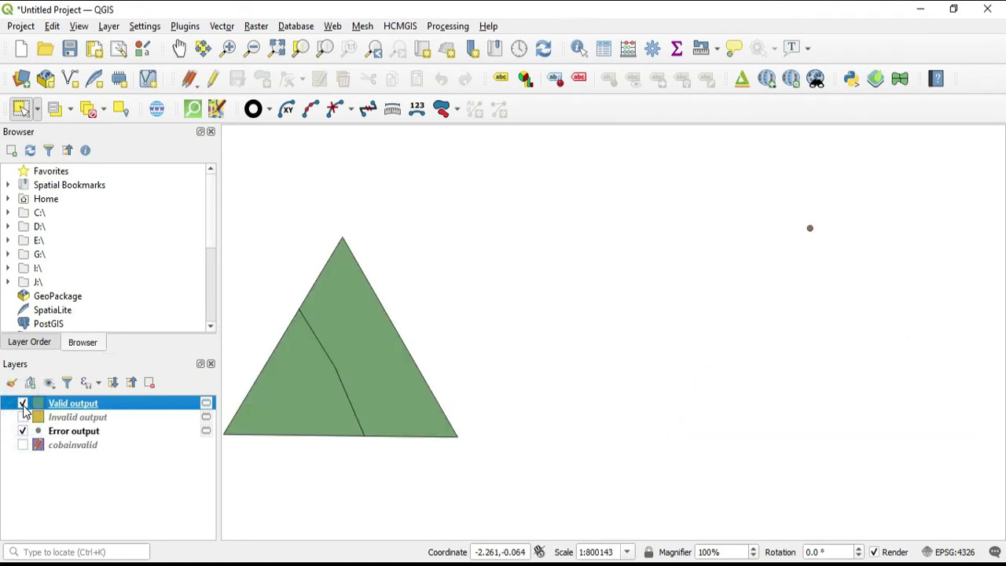
{"action": "left_click", "coordinate": [23, 403]}
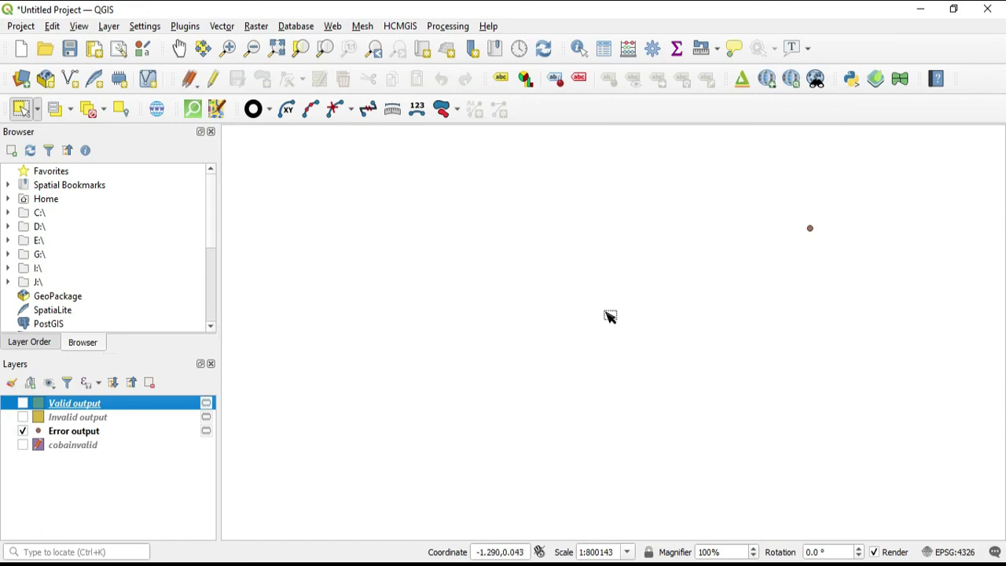
- Make only the Error output and cobainvalid layers visible, hiding Valid output and Invalid output
{"action": "left_click", "coordinate": [23, 417]}
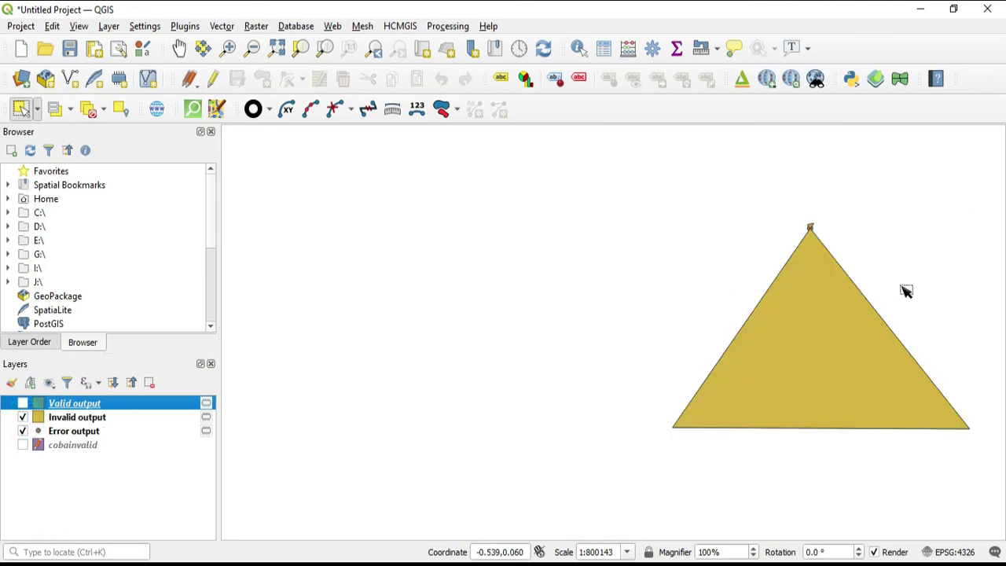
{"action": "left_click", "coordinate": [23, 404]}
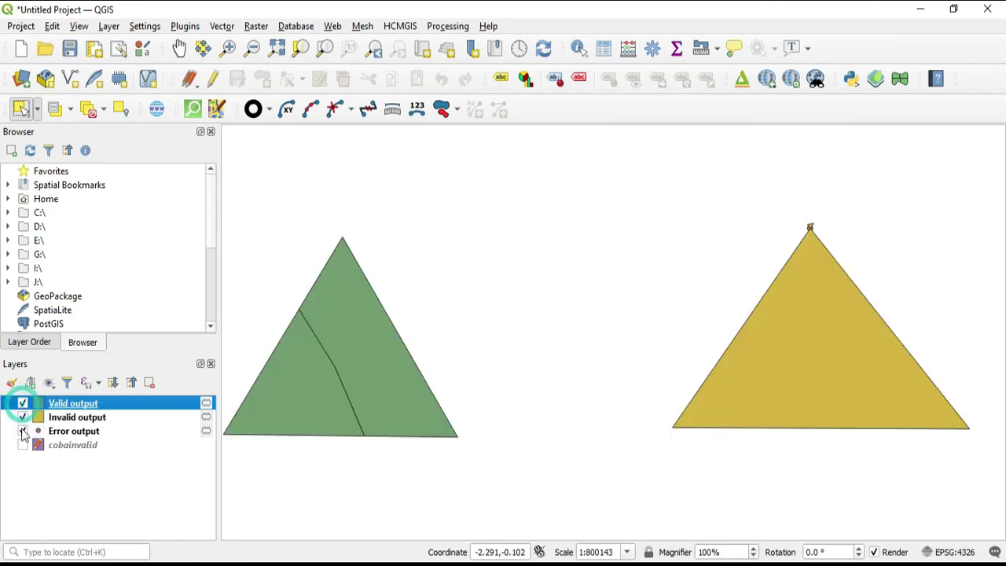
{"action": "left_click", "coordinate": [23, 445]}
{"action": "left_click", "coordinate": [22, 431]}
{"action": "left_click", "coordinate": [23, 431]}
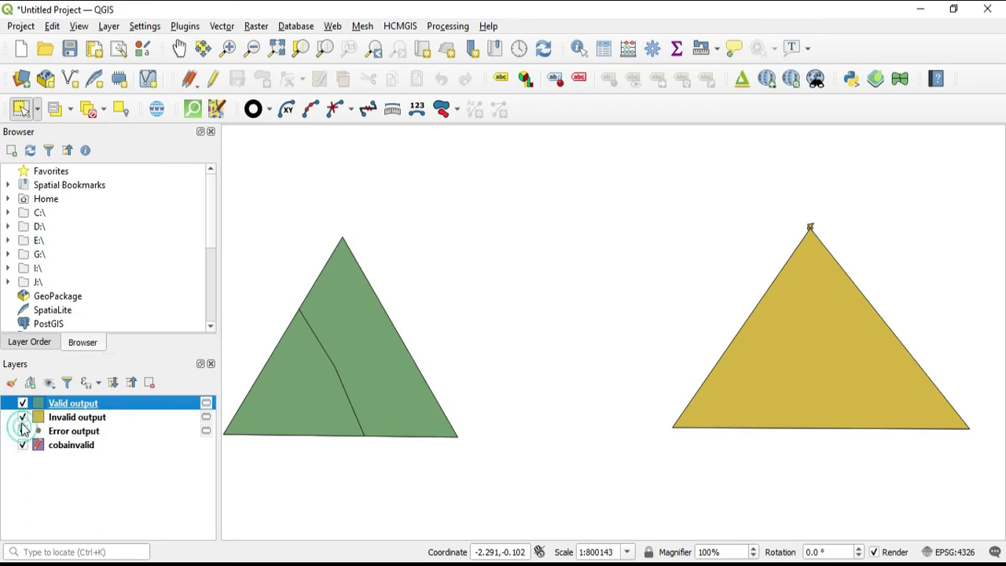
{"action": "left_click", "coordinate": [23, 417]}
{"action": "left_click", "coordinate": [22, 403]}
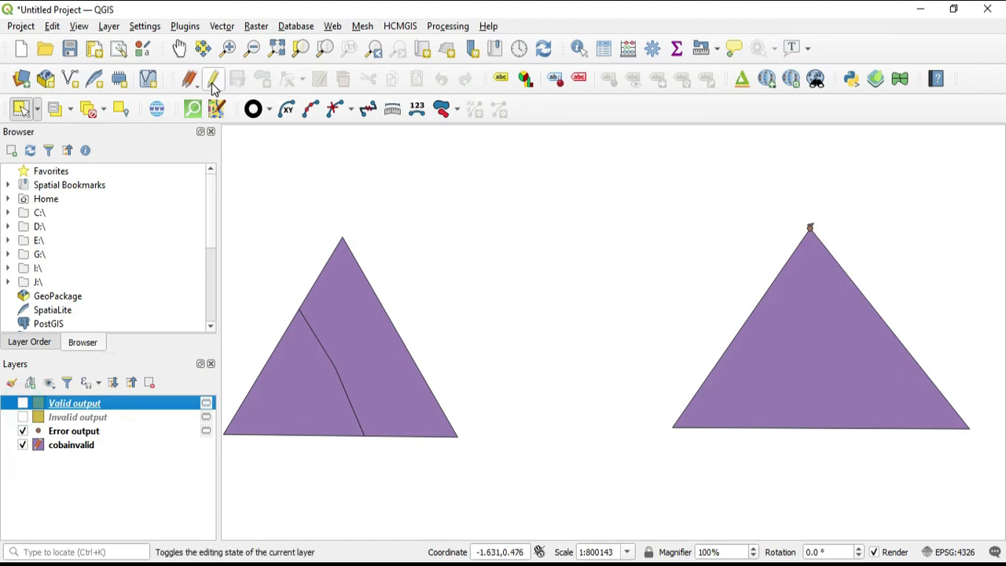
- Delete the two stray vertices of the small spike at the right triangle's apex in the cobainvalid layer, using the Vertex Tool
{"action": "left_click", "coordinate": [83, 445]}
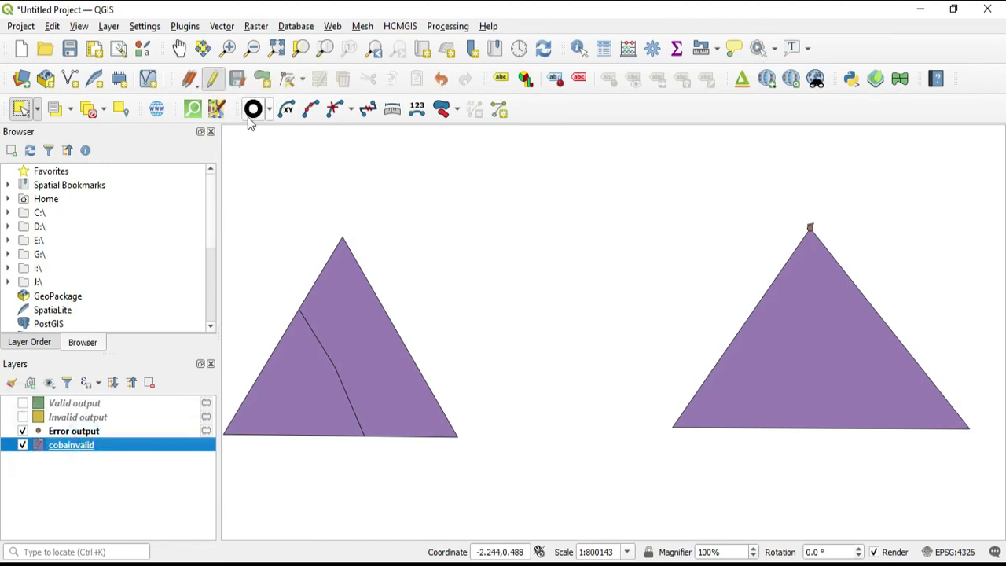
{"action": "left_click", "coordinate": [287, 80]}
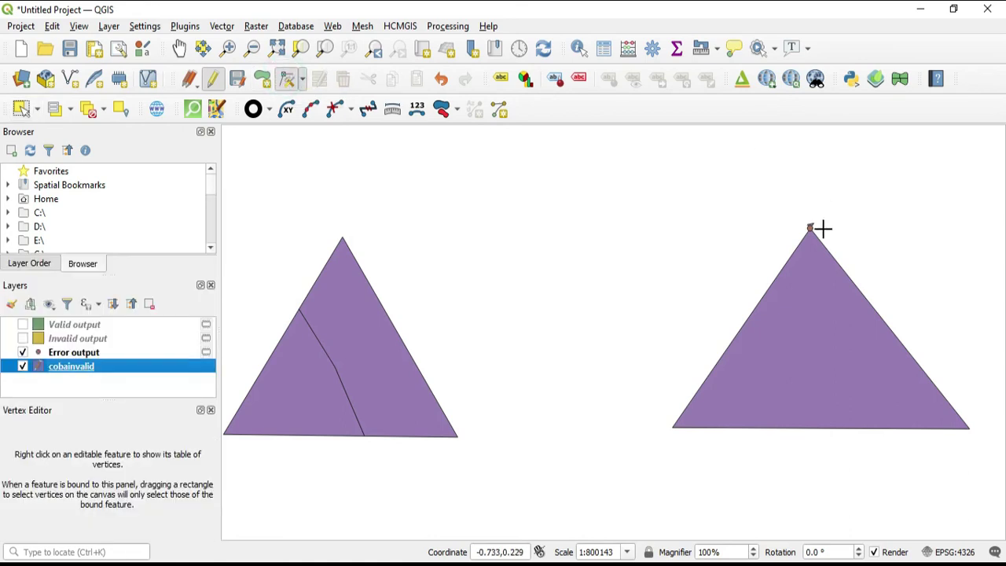
{"action": "scroll", "coordinate": [822, 228], "scroll_direction": "up", "scroll_amount": 2}
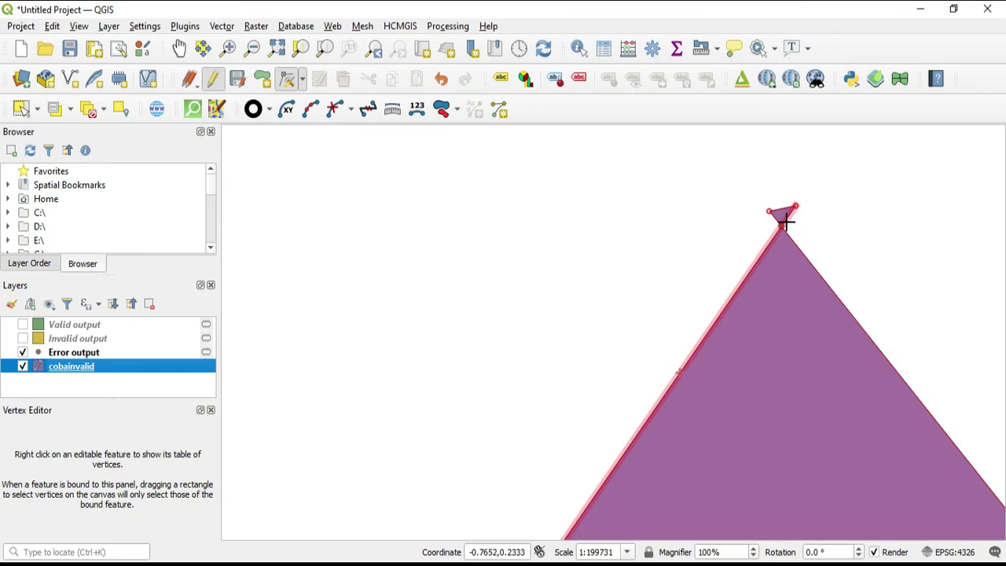
{"action": "left_click", "coordinate": [794, 206]}
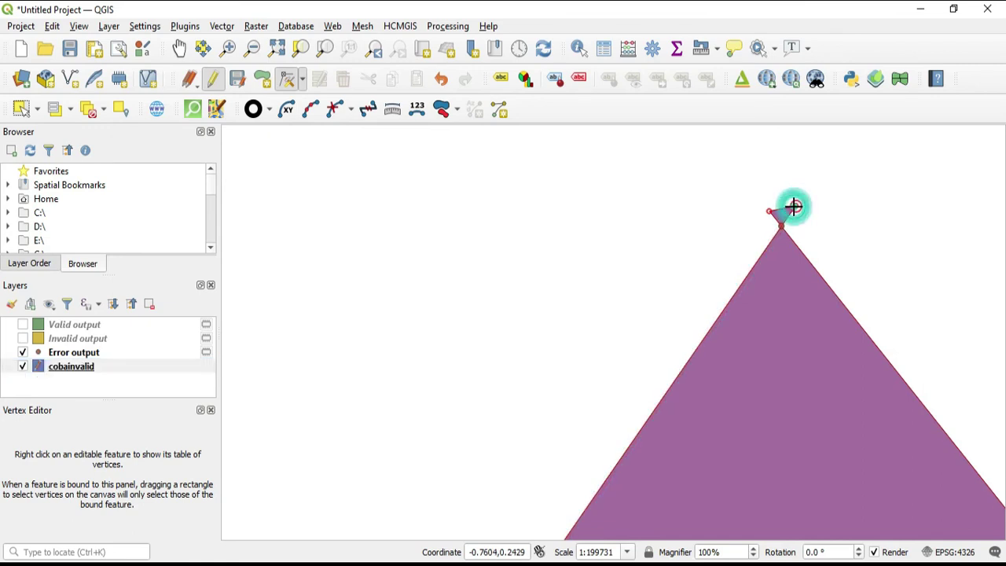
{"action": "key", "text": "Delete"}
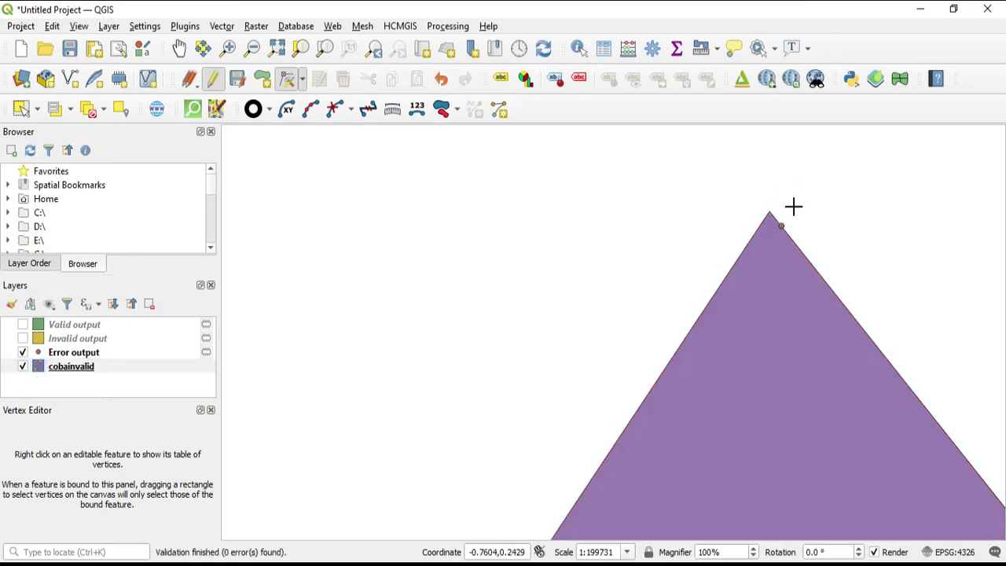
{"action": "left_click", "coordinate": [769, 212]}
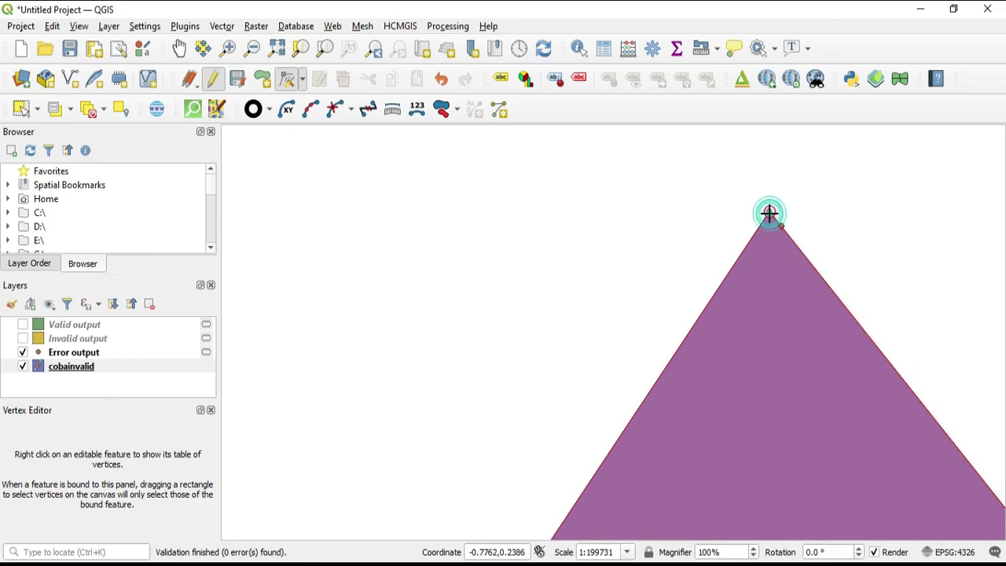
{"action": "key", "text": "Delete"}
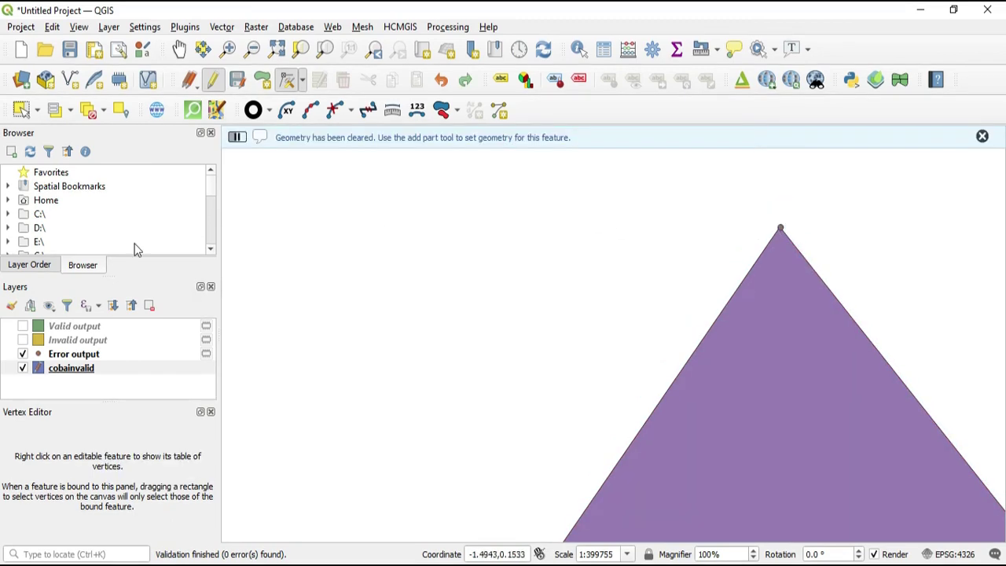
- Select the right triangle to check it and clear the selection
{"action": "left_click", "coordinate": [21, 109]}
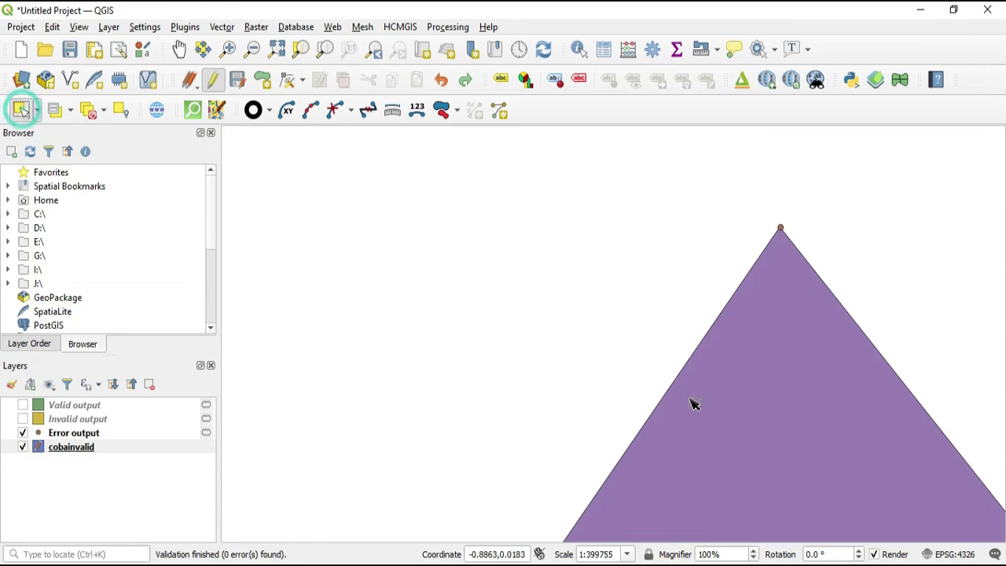
{"action": "left_click", "coordinate": [690, 401]}
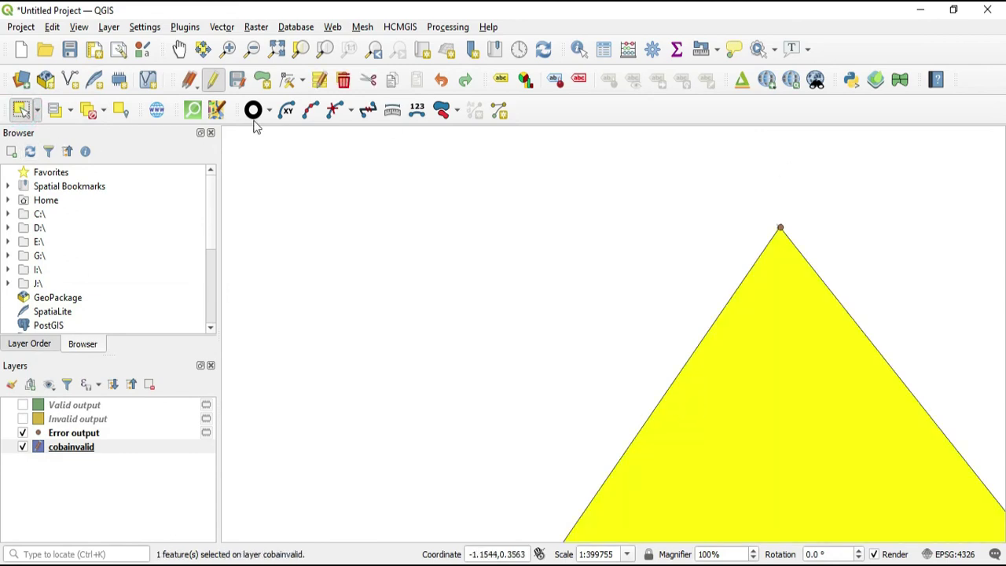
{"action": "left_click", "coordinate": [21, 109]}
{"action": "left_click", "coordinate": [613, 309]}
- Split the right triangle with a V-shaped line across its upper part using Split Features
{"action": "left_click", "coordinate": [52, 28]}
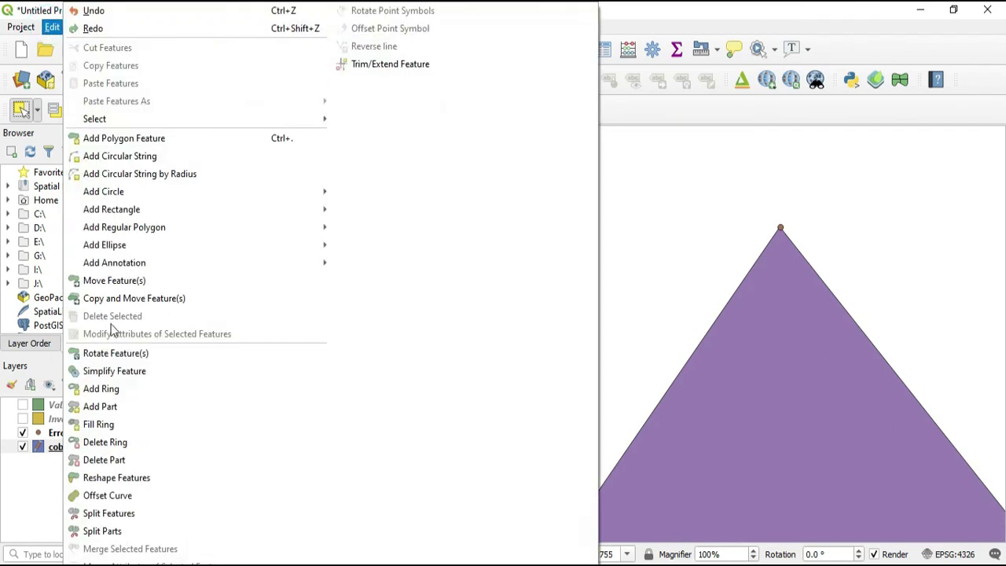
{"action": "left_click", "coordinate": [138, 512]}
{"action": "left_click", "coordinate": [657, 312]}
{"action": "left_click", "coordinate": [819, 413]}
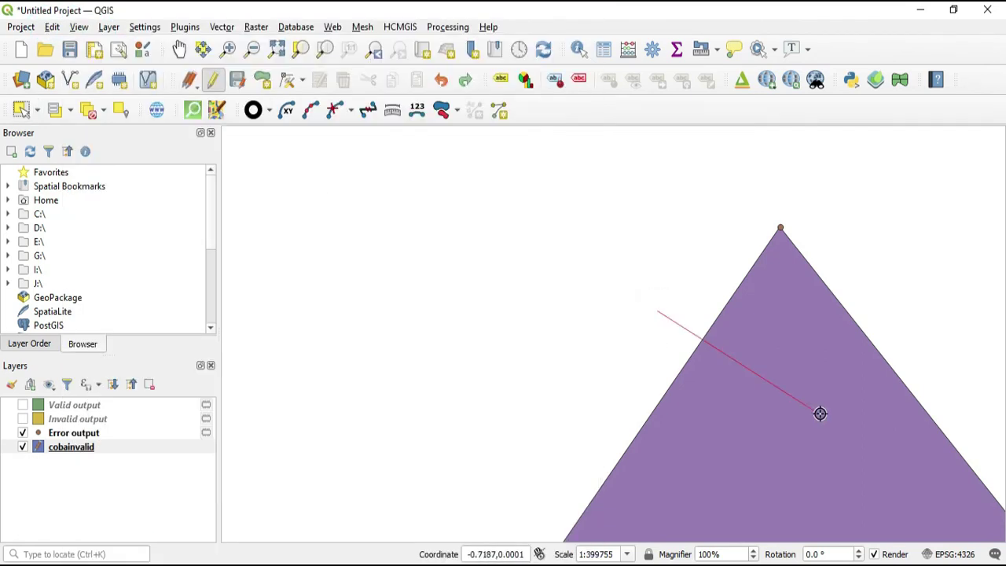
{"action": "left_click", "coordinate": [919, 300]}
{"action": "right_click", "coordinate": [919, 299]}
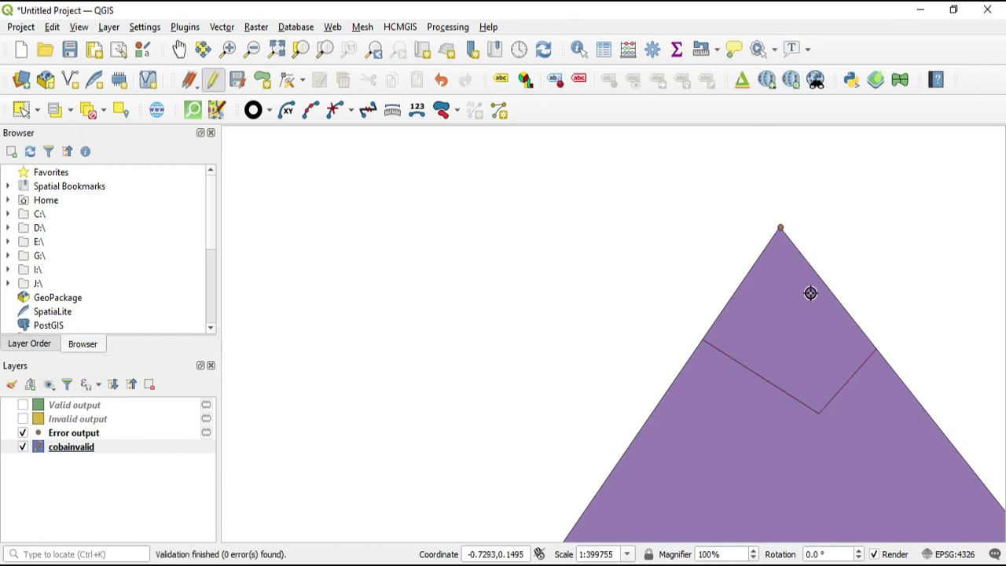
- Select the upper and lower pieces of the split triangle in turn, hide the Error output layer and clear the selection
{"action": "scroll", "coordinate": [422, 278], "scroll_direction": "down", "scroll_amount": 1}
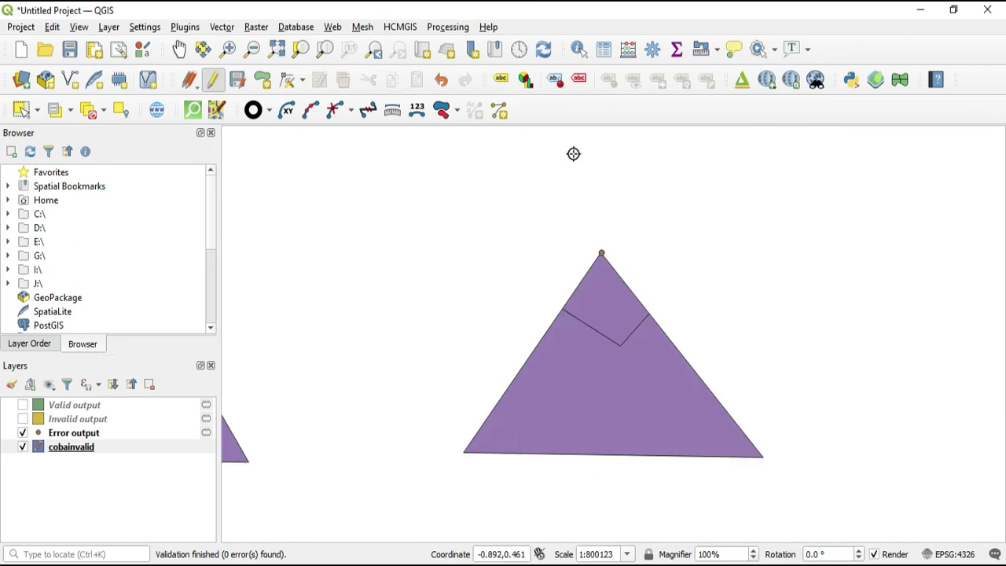
{"action": "left_click", "coordinate": [22, 111]}
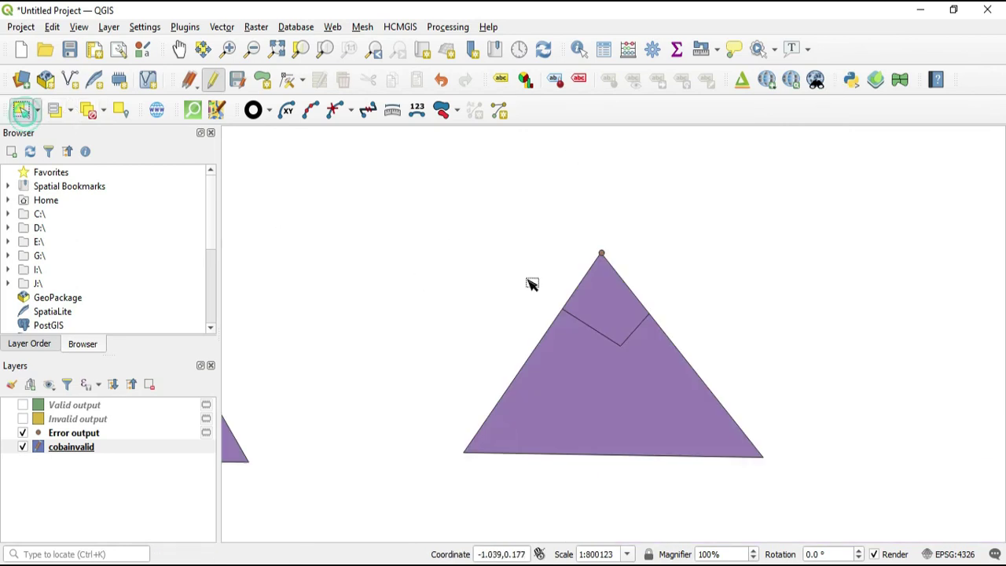
{"action": "left_click", "coordinate": [621, 301]}
{"action": "left_click", "coordinate": [597, 397]}
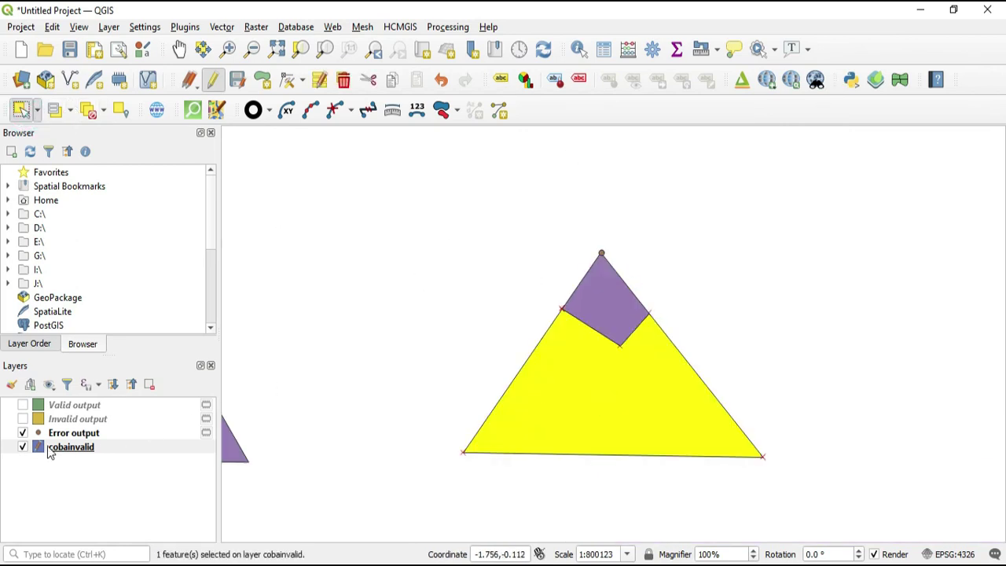
{"action": "left_click", "coordinate": [22, 434]}
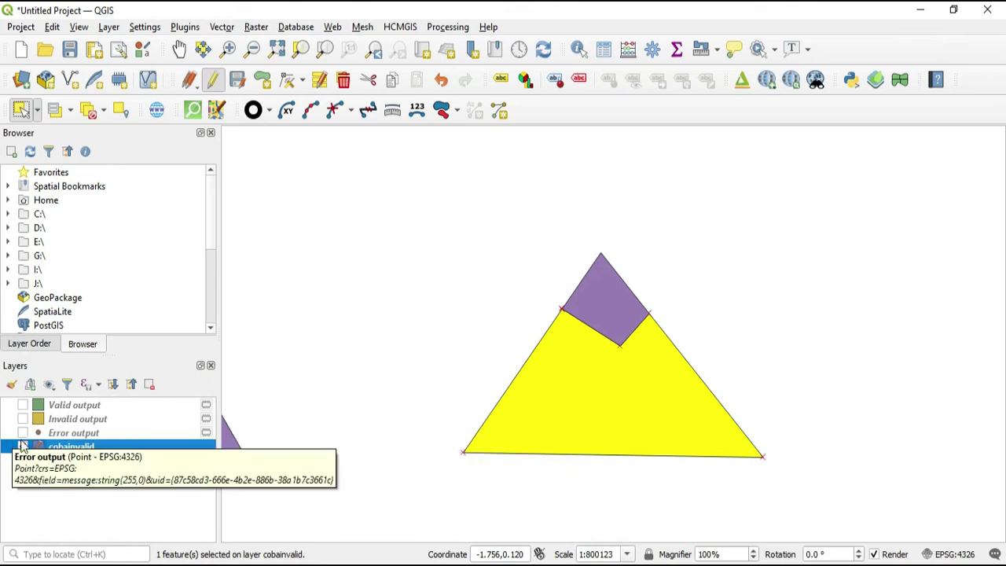
{"action": "left_click", "coordinate": [516, 294]}
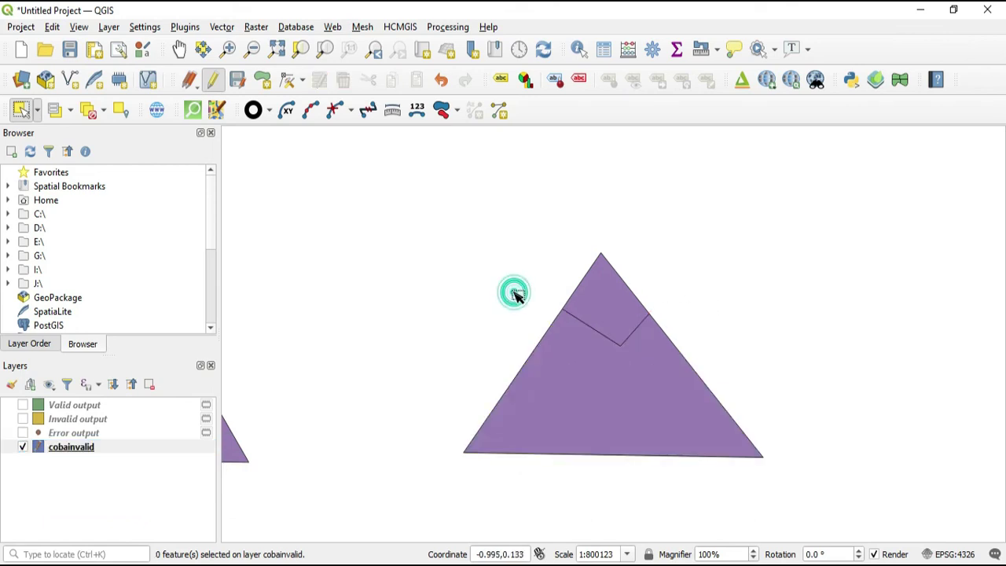
- Remove the Valid output, Invalid output and Error output layers from the project together
{"action": "left_click", "coordinate": [92, 434]}
{"action": "left_click", "coordinate": [91, 420], "text": "ctrl"}
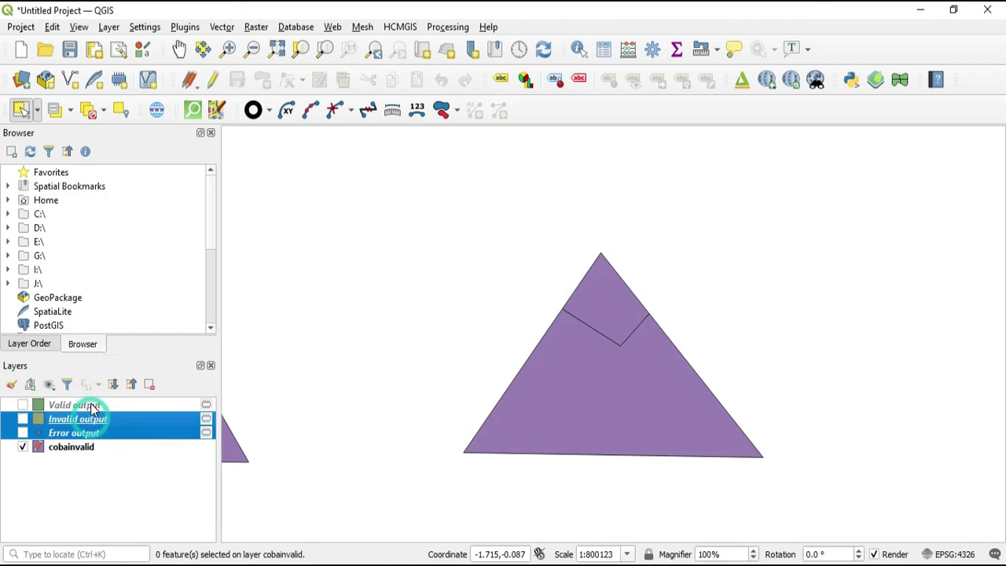
{"action": "left_click", "coordinate": [83, 404], "text": "ctrl"}
{"action": "right_click", "coordinate": [88, 404]}
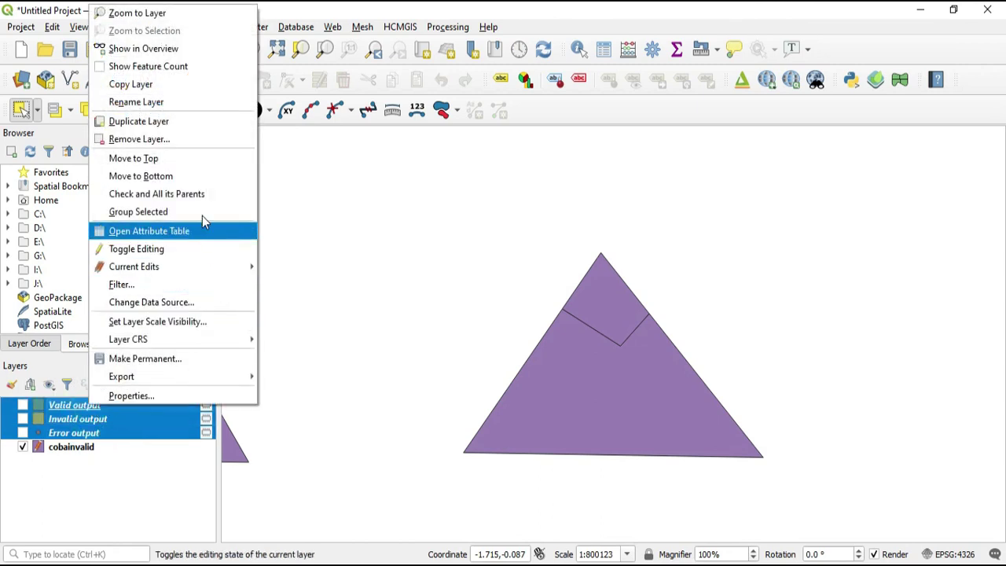
{"action": "left_click", "coordinate": [180, 139]}
{"action": "left_click", "coordinate": [468, 311]}
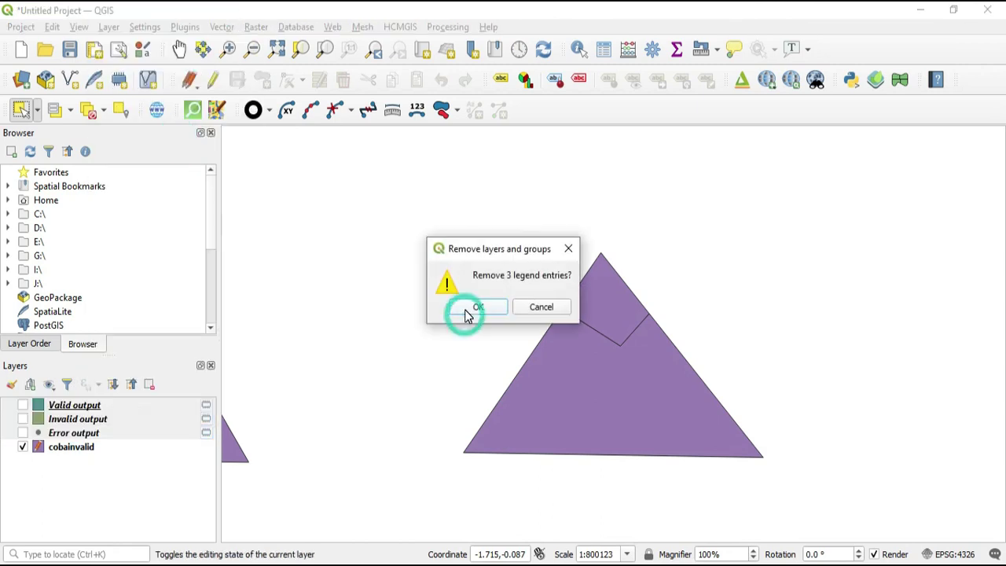
- Zoom to the full cobainvalid layer, select the split pieces of both triangles in turn to check them, and clear the selection
{"action": "right_click", "coordinate": [72, 407]}
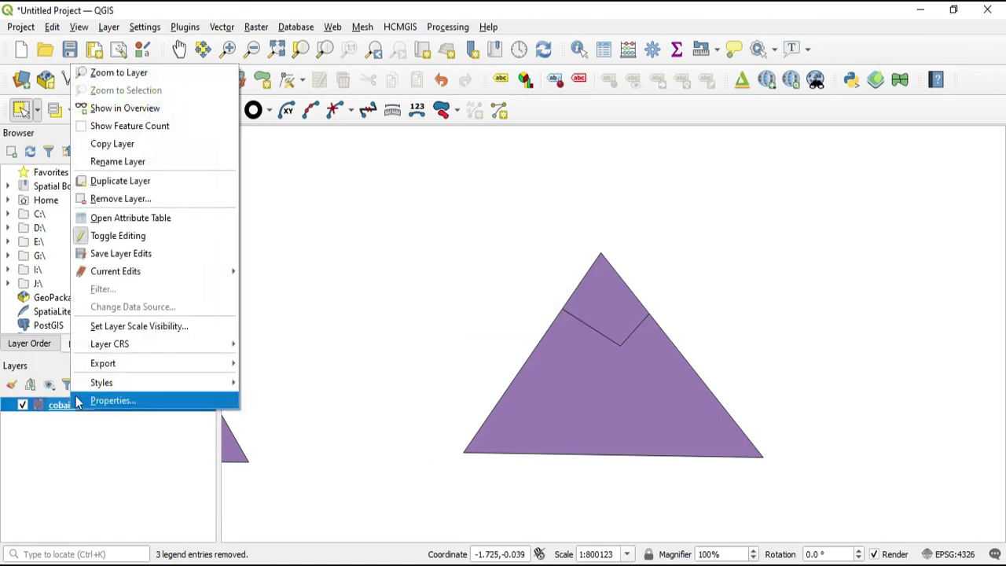
{"action": "left_click", "coordinate": [125, 72]}
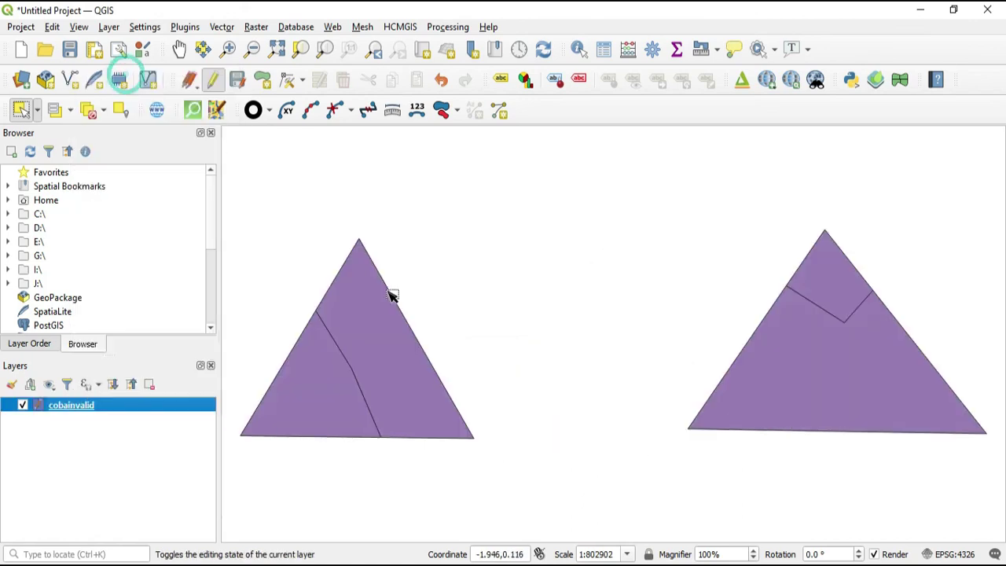
{"action": "left_click", "coordinate": [390, 348]}
{"action": "left_click", "coordinate": [322, 374]}
{"action": "left_click", "coordinate": [840, 384]}
{"action": "left_click", "coordinate": [836, 293]}
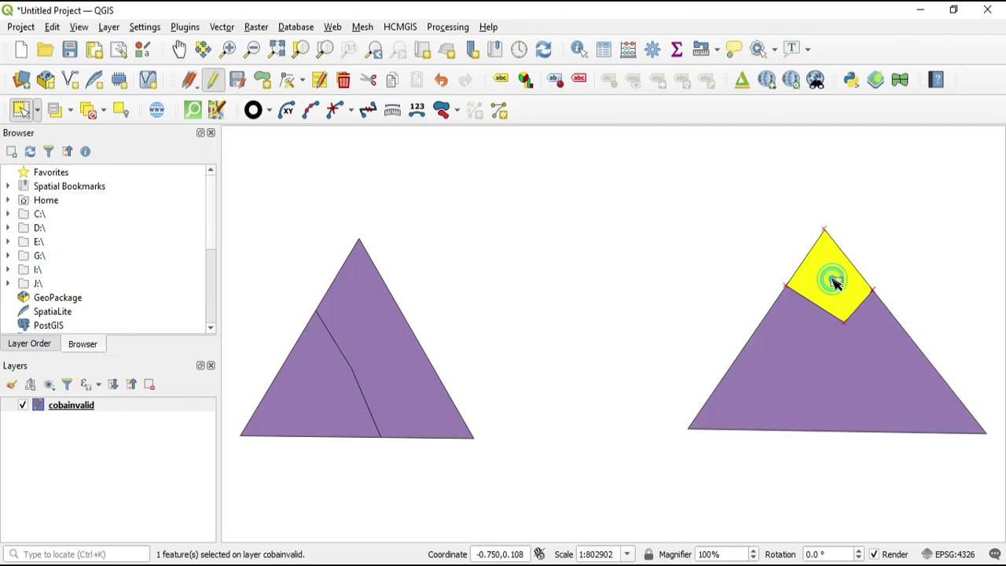
{"action": "left_click", "coordinate": [700, 252]}
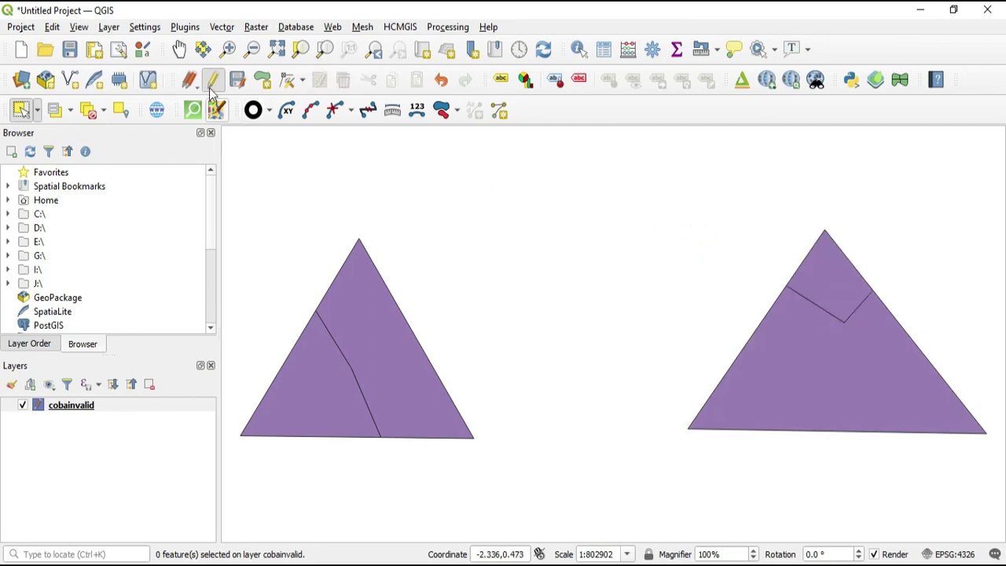
- Run Check Validity on the cobainvalid layer with the GEOS method, creating temporary valid, invalid and error output layers
{"action": "left_click", "coordinate": [223, 29]}
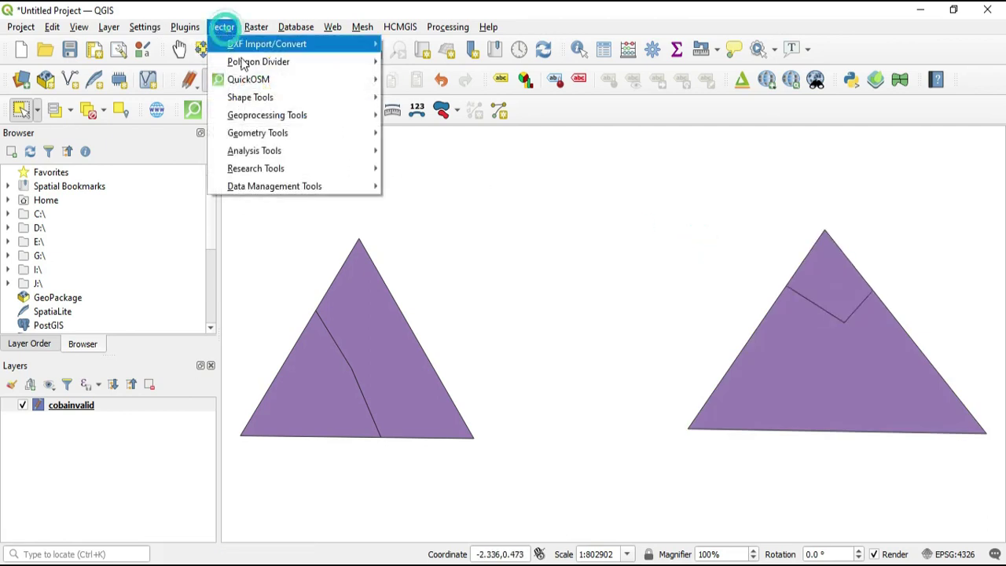
{"action": "mouse_move", "coordinate": [277, 135]}
{"action": "left_click", "coordinate": [424, 257]}
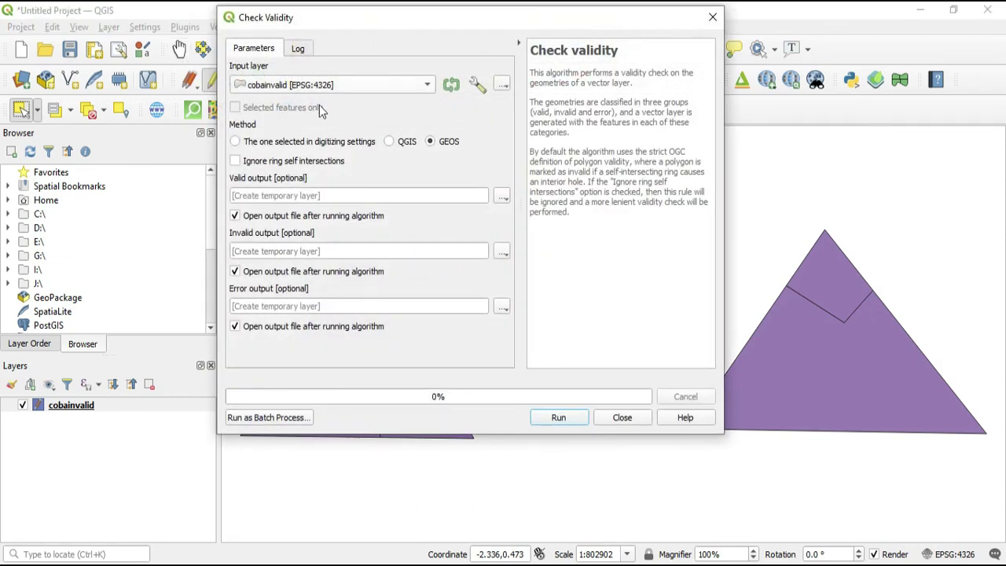
{"action": "left_click", "coordinate": [555, 419]}
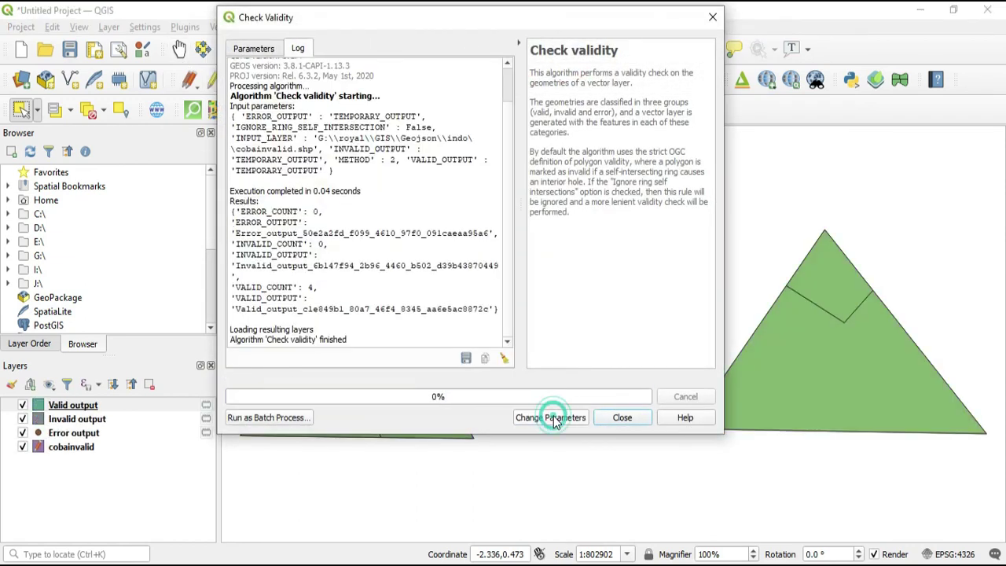
{"action": "left_click", "coordinate": [622, 418]}
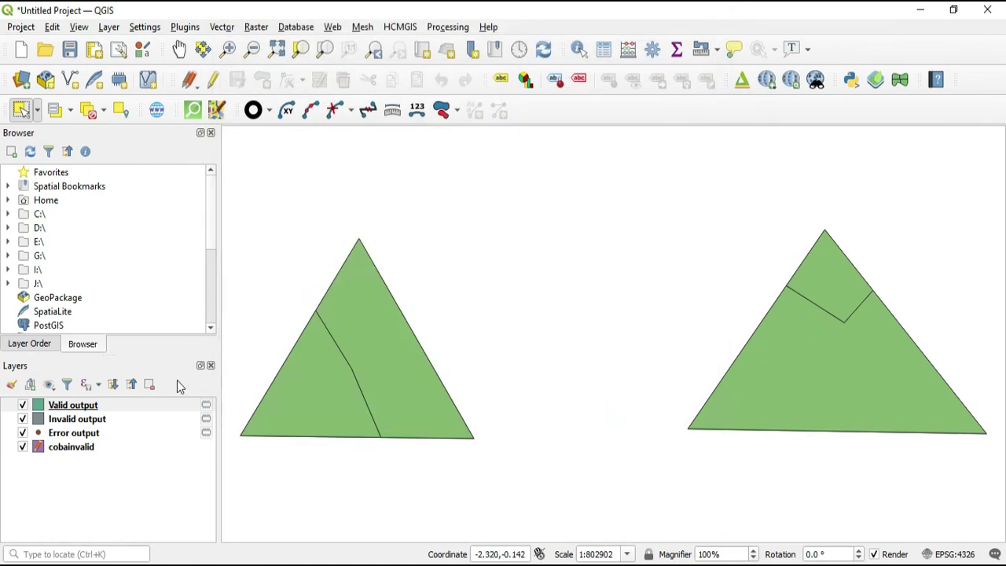
- Hide the Valid output, Error output and cobainvalid layers, keeping only Invalid output switched on to inspect it
{"action": "left_click", "coordinate": [22, 419]}
{"action": "left_click", "coordinate": [22, 433]}
{"action": "left_click", "coordinate": [22, 405]}
{"action": "left_click", "coordinate": [22, 419]}
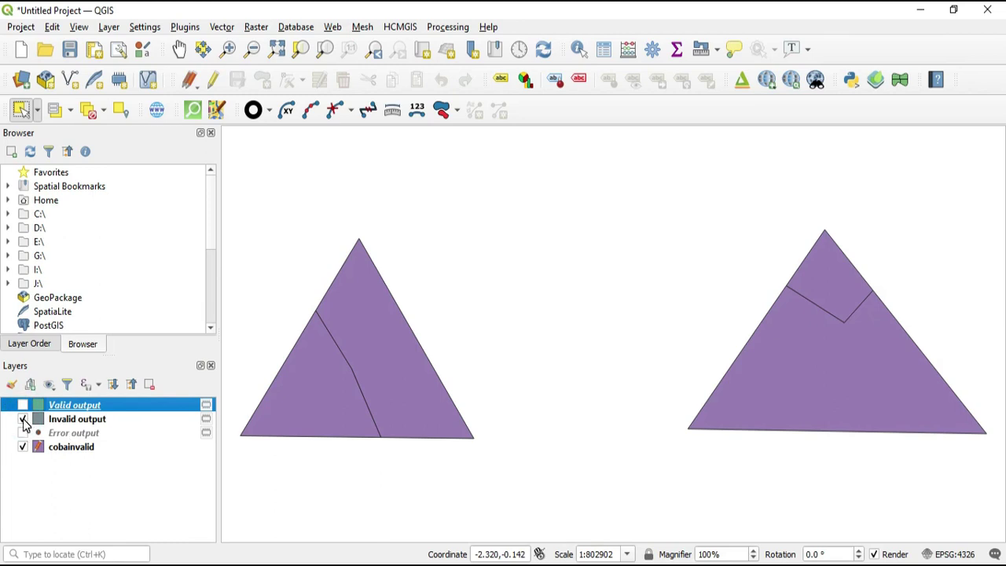
{"action": "left_click", "coordinate": [23, 447]}
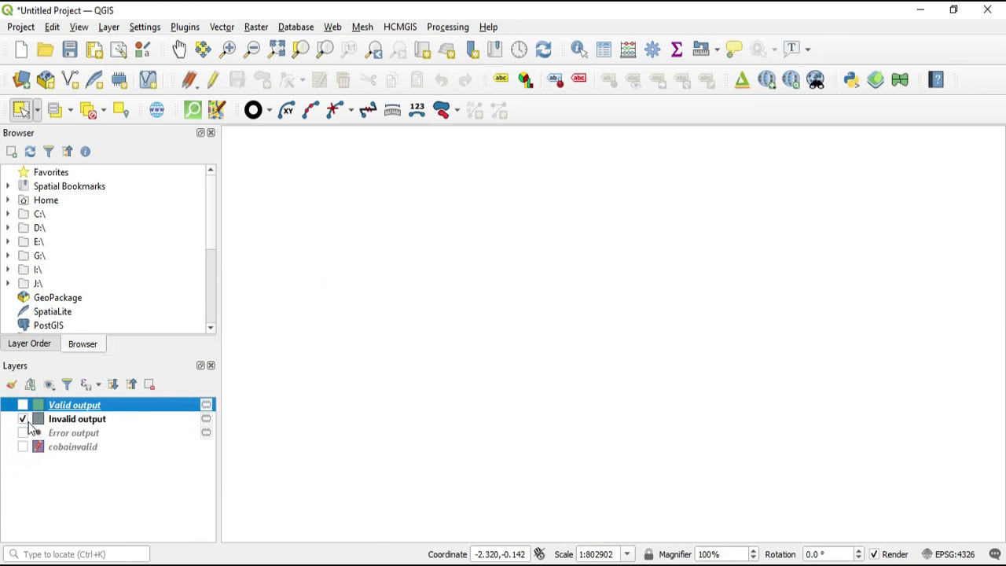